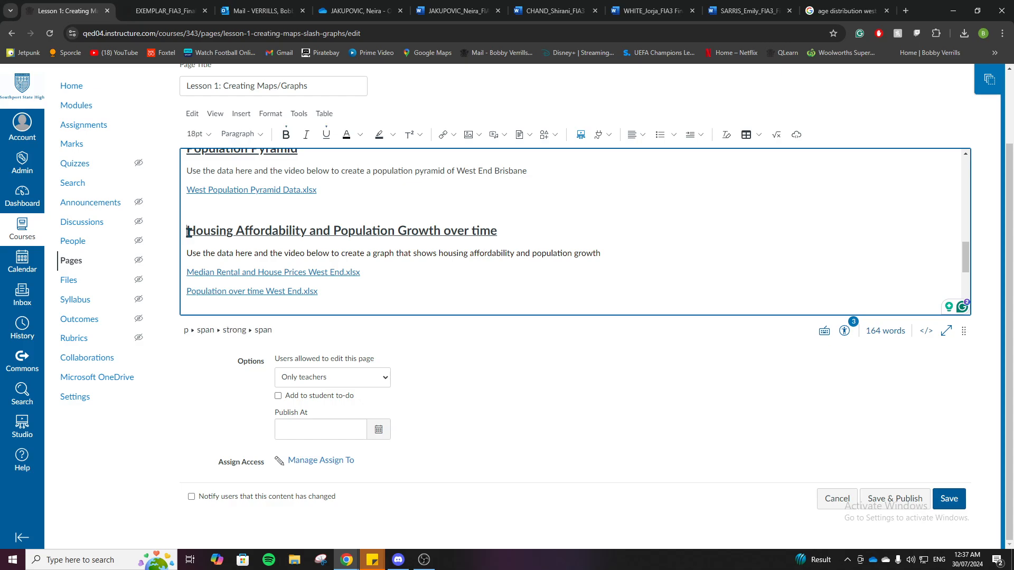
left_click_drag(187, 232, 502, 228)
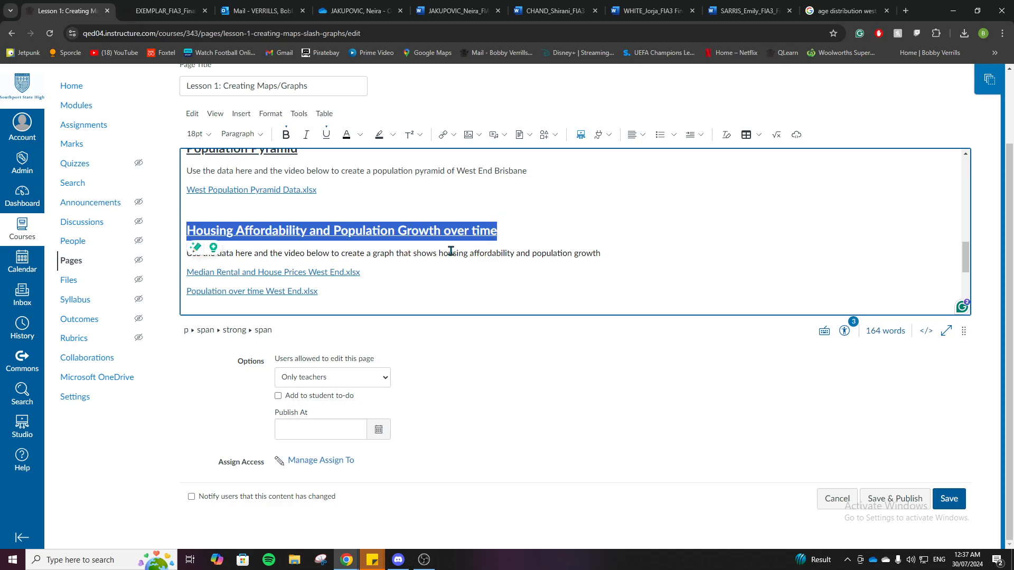
left_click(372, 252)
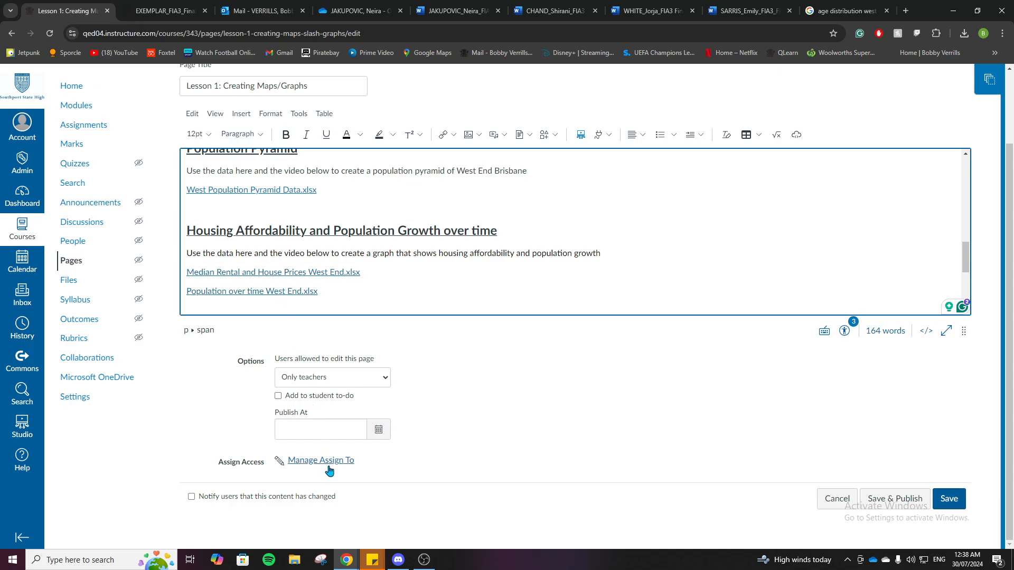
Switch to the browser window with Flourish and bring up the combined rent and house price chart
mouse_move(346, 560)
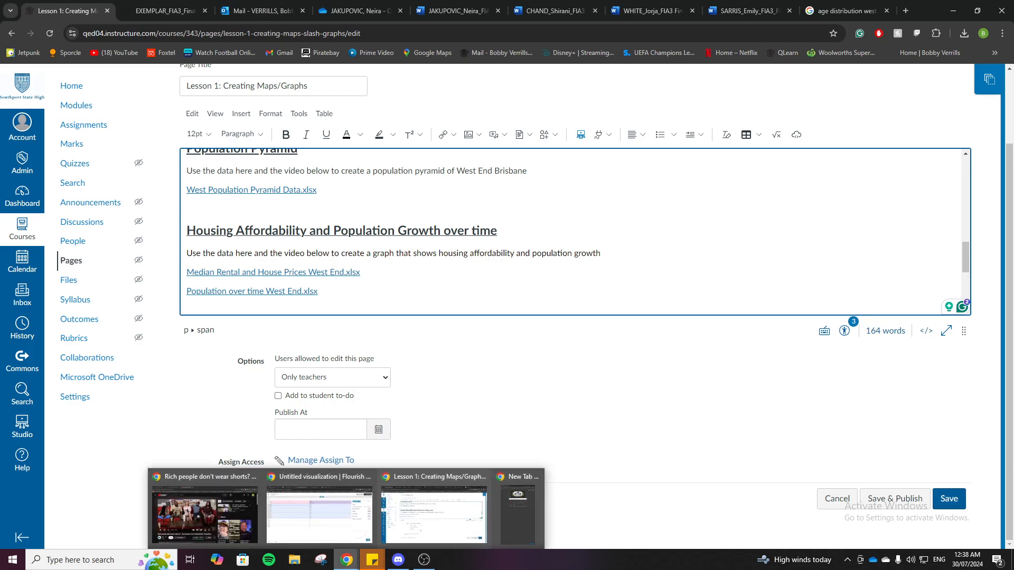
left_click(336, 507)
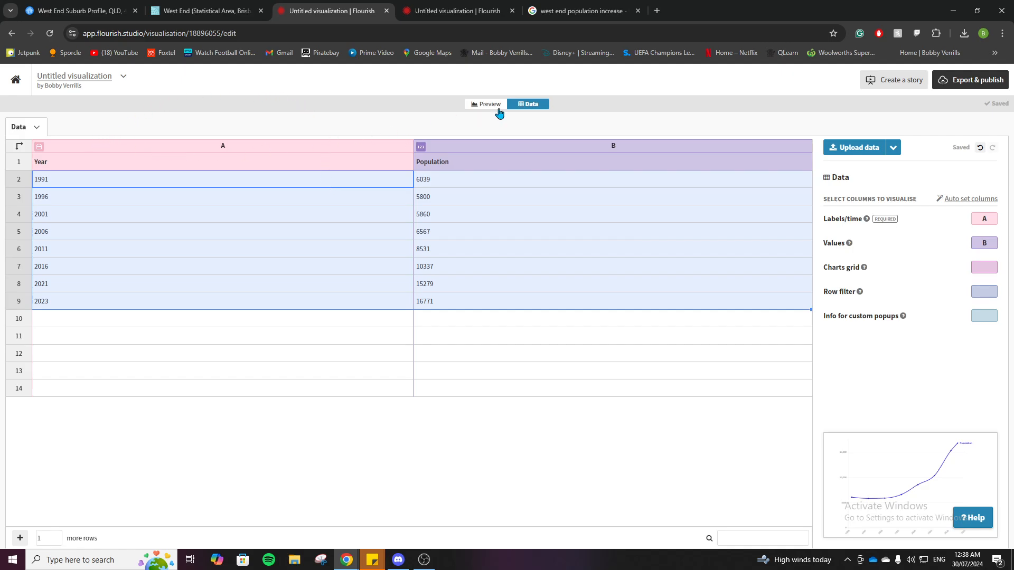
left_click(462, 6)
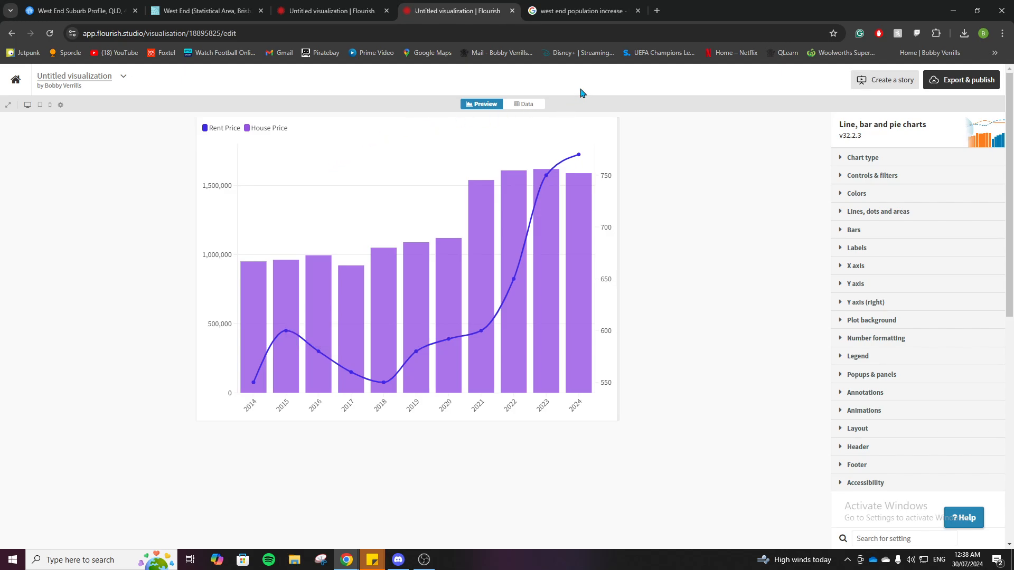
Create a new visualization from the Column + line template and show its data sheet
left_click(16, 77)
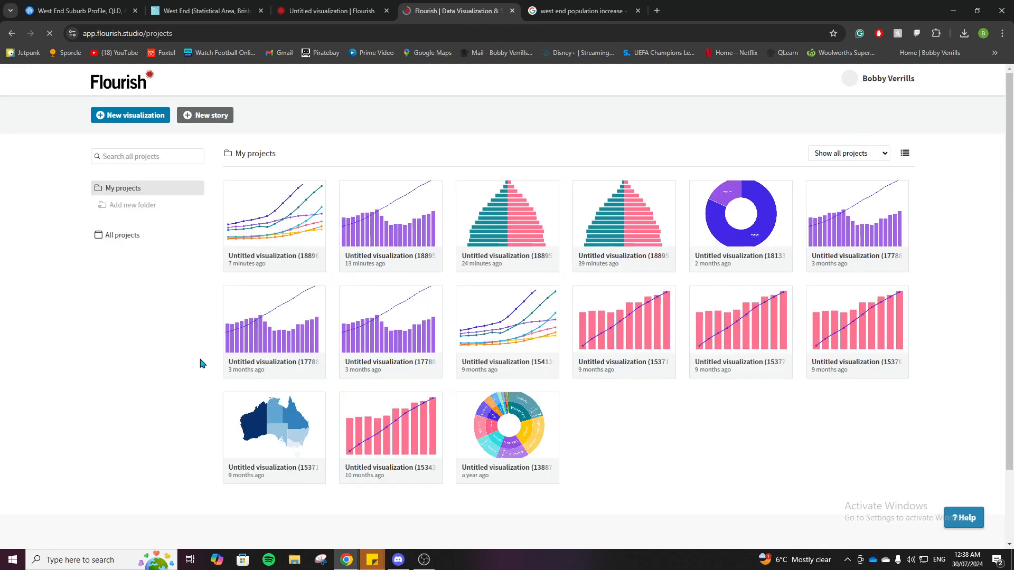
left_click(135, 116)
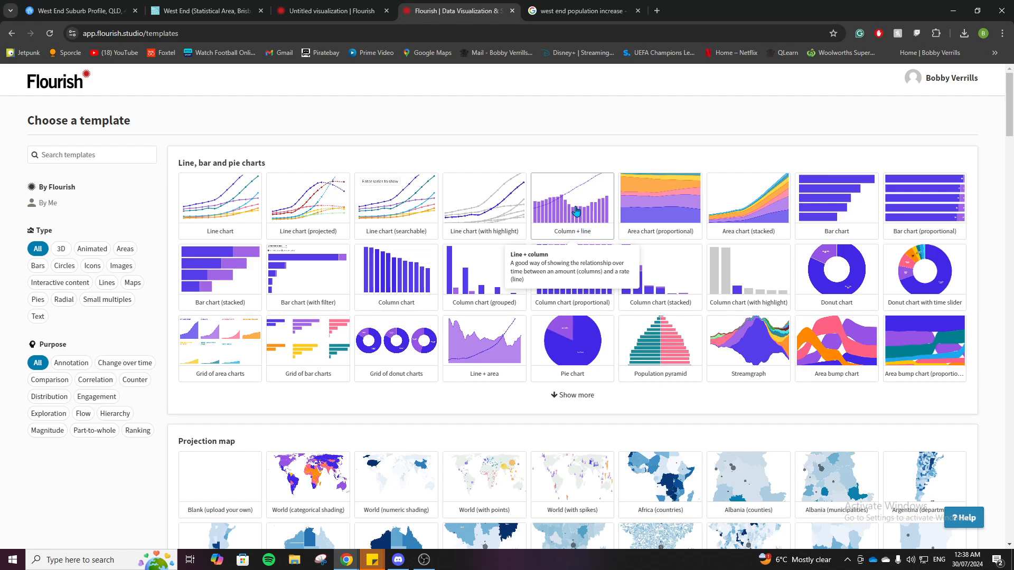
left_click(542, 212)
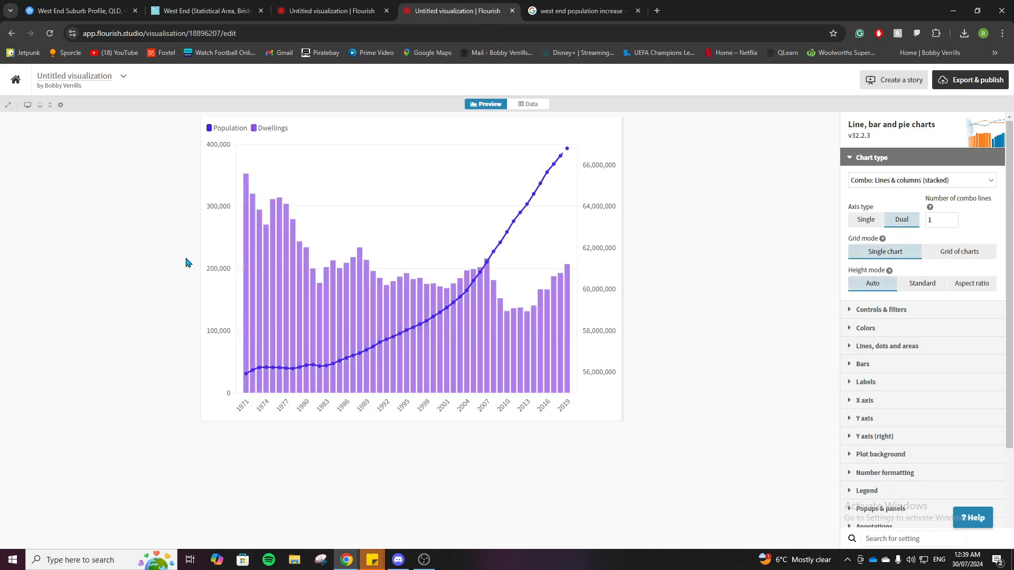
left_click(538, 108)
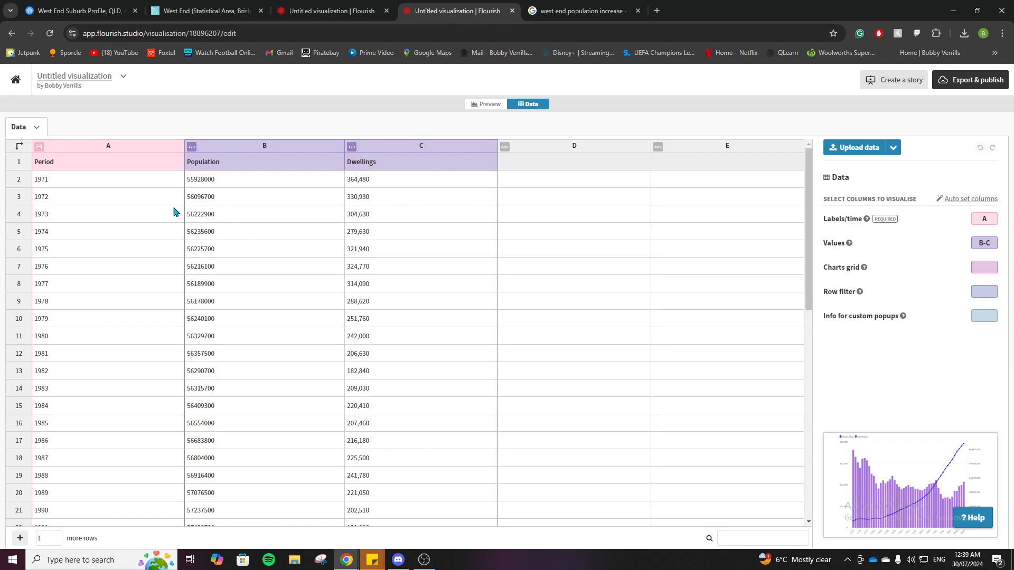
Clear all sample values below the header row in the Period, Population and Dwellings columns
left_click_drag(81, 185, 408, 521)
key("Delete")
scroll(340, 363, "up", 8)
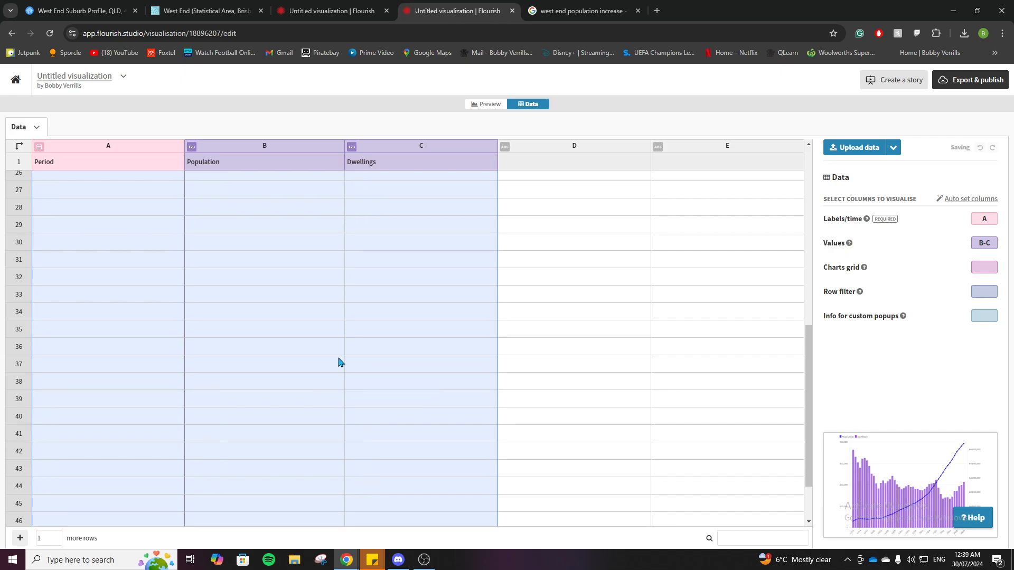
left_click(557, 213)
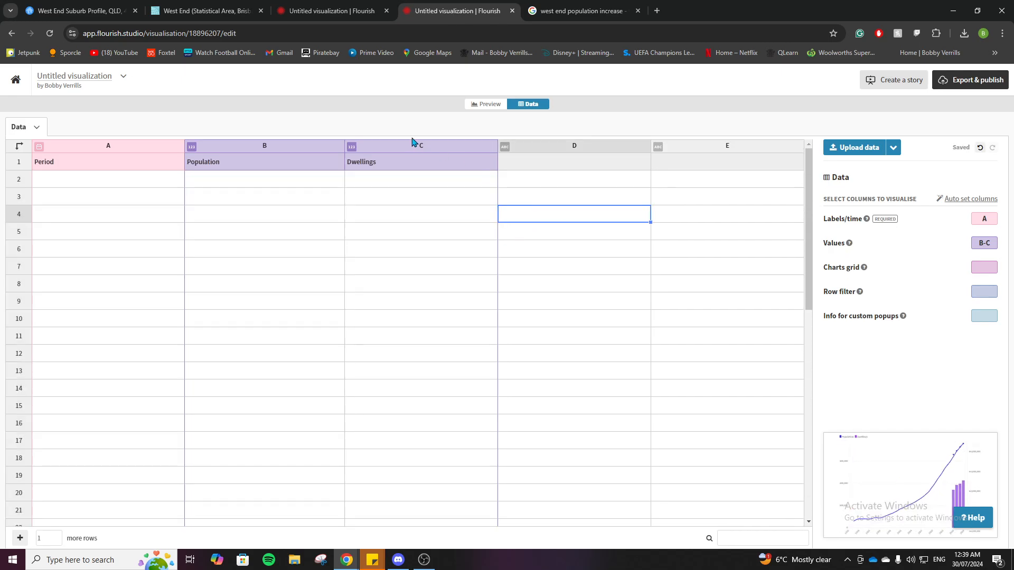
Replace the Dwellings header in column C with "Median House Price"
left_click(381, 164)
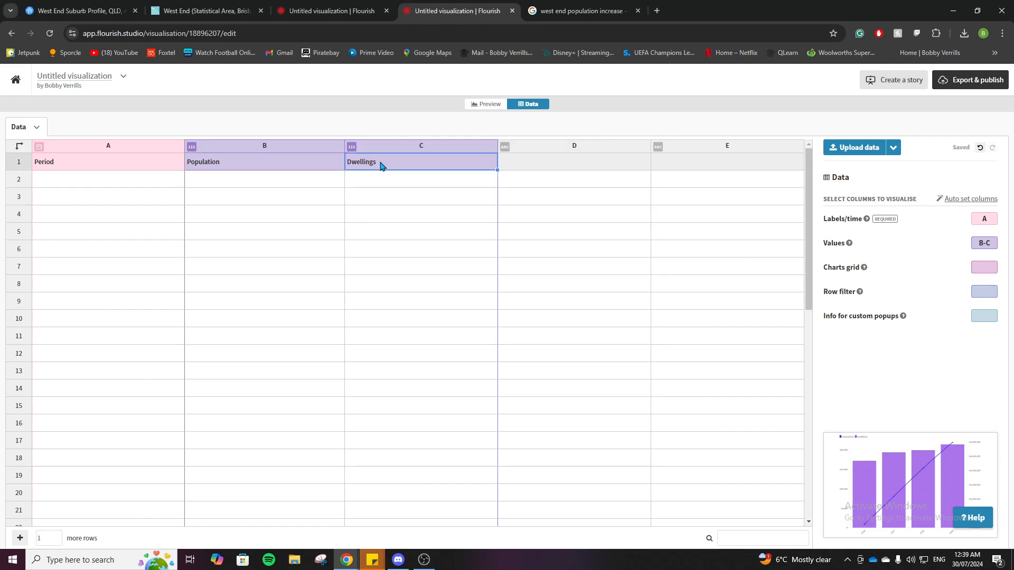
key("Delete")
type("House Price")
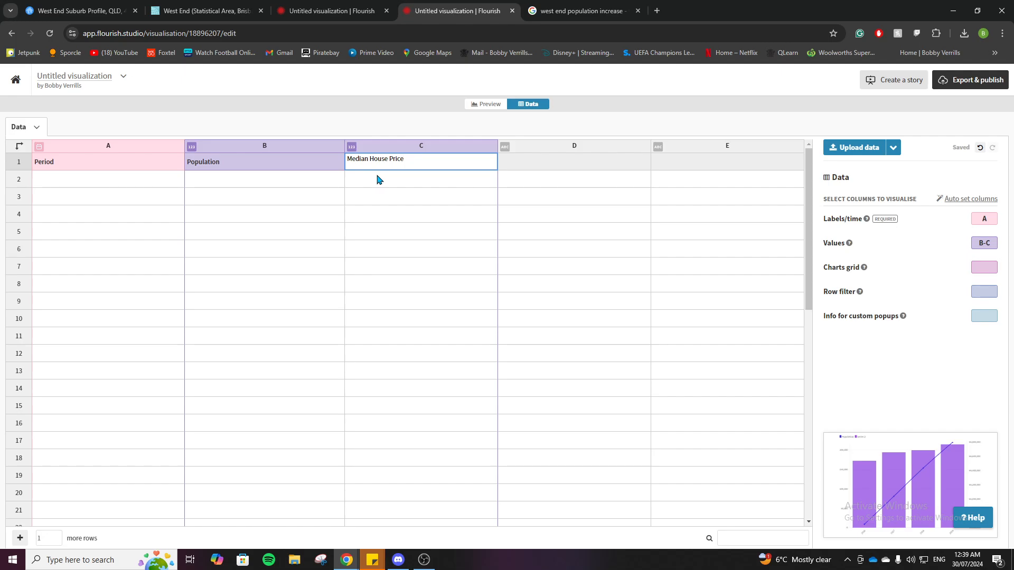
Replace the Population header in column B with "Median Rental Price"
left_click(257, 168)
double_click(241, 161)
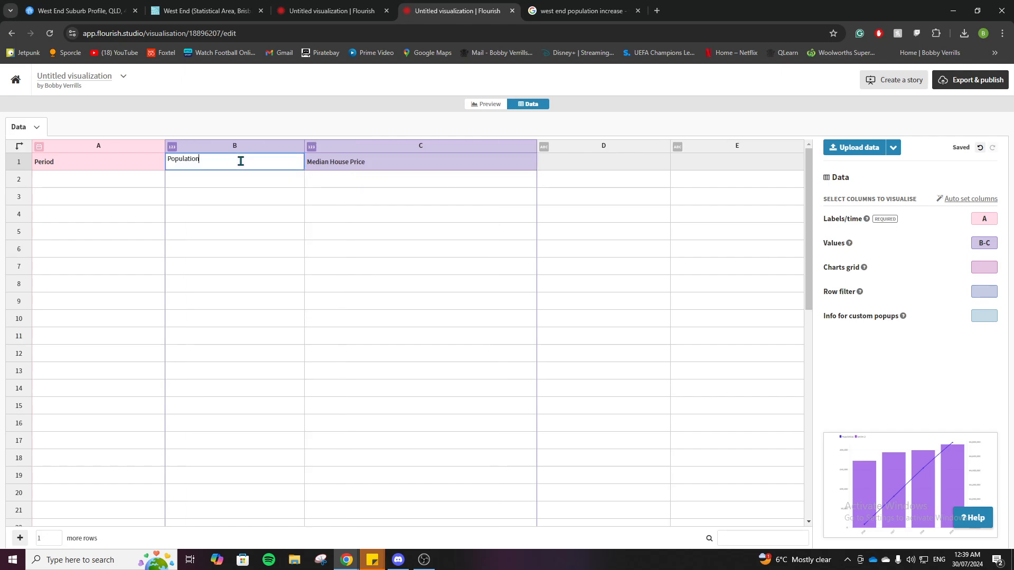
key("BackSpace")
key("BackSpace")
key("BackSpace")
key("BackSpace")
key("BackSpace")
key("BackSpace")
key("BackSpace")
key("BackSpace")
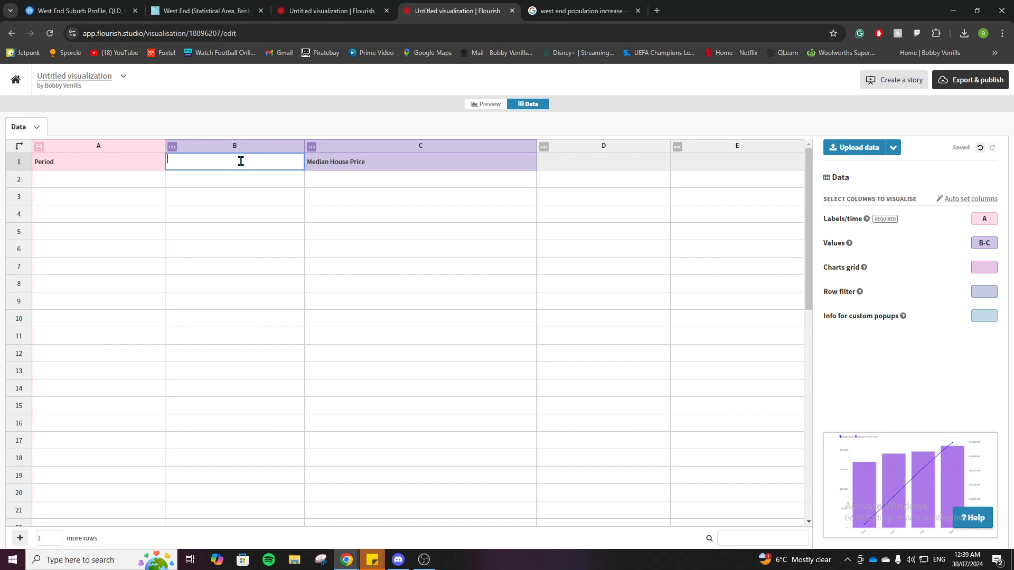
type("Median Rental Price")
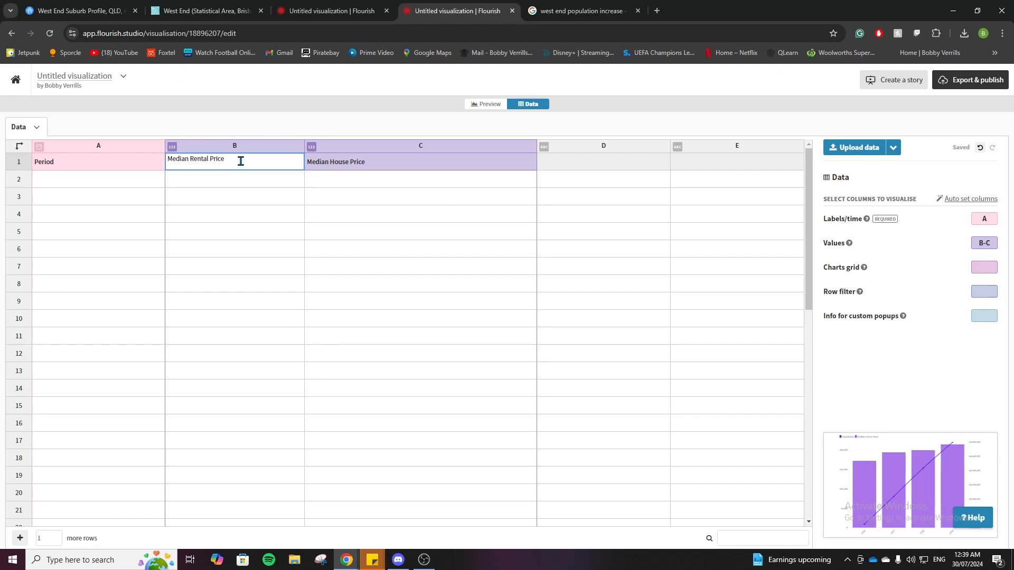
left_click(236, 208)
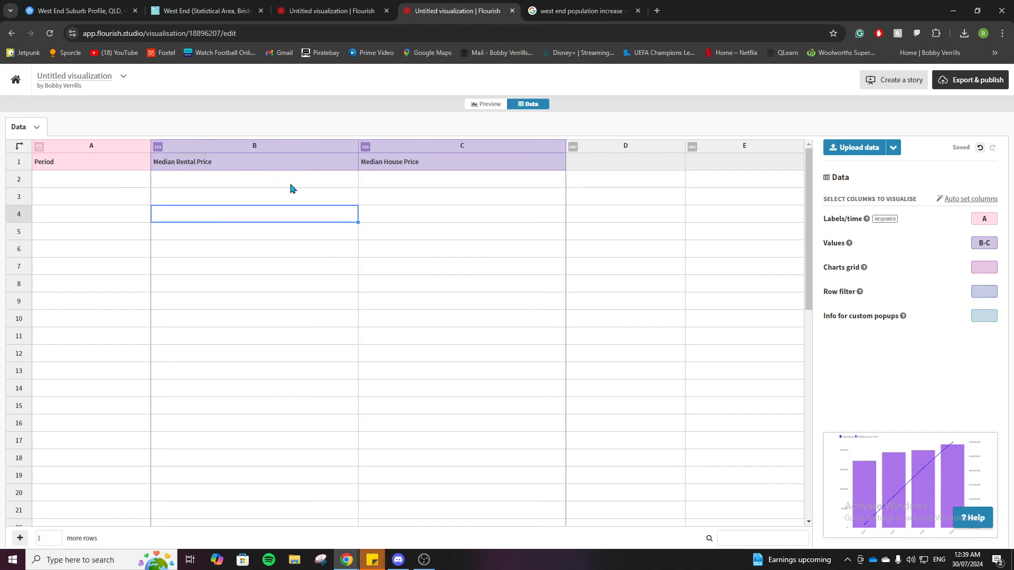
Replace the sheet's data by uploading the file Median Rental and House Prices West End.xlsx from the Week 4 folder
left_click(894, 148)
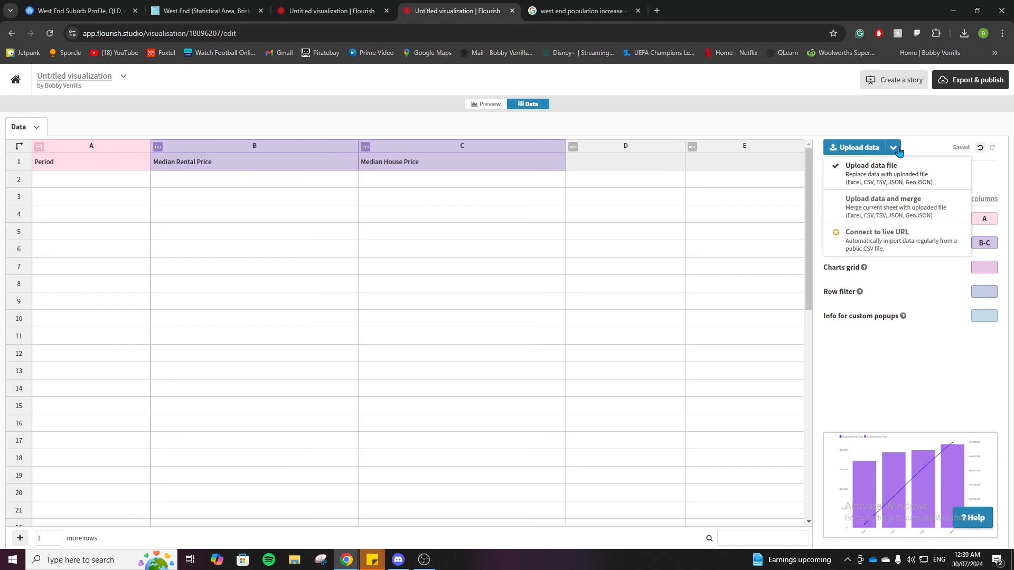
left_click(882, 172)
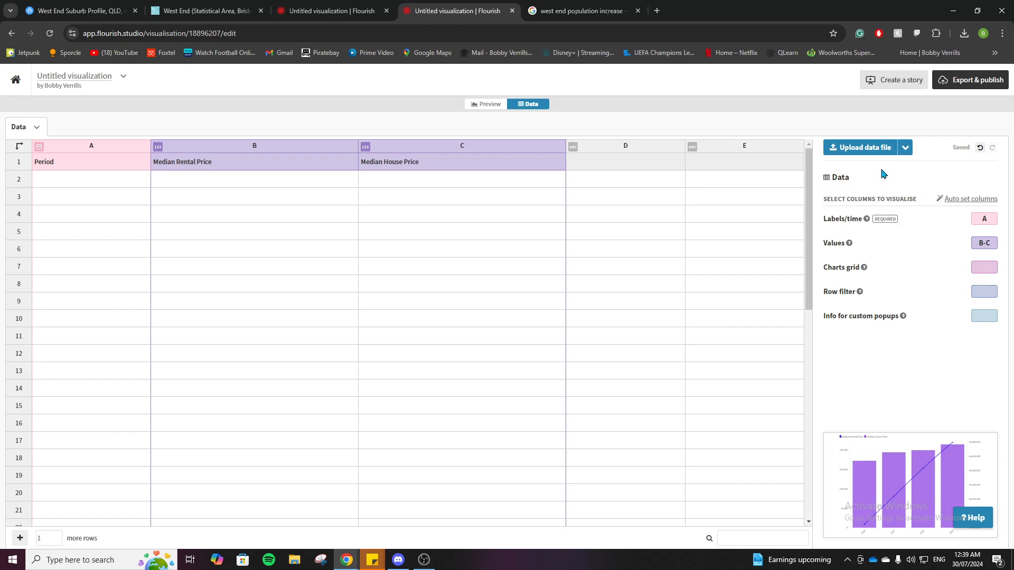
left_click(867, 150)
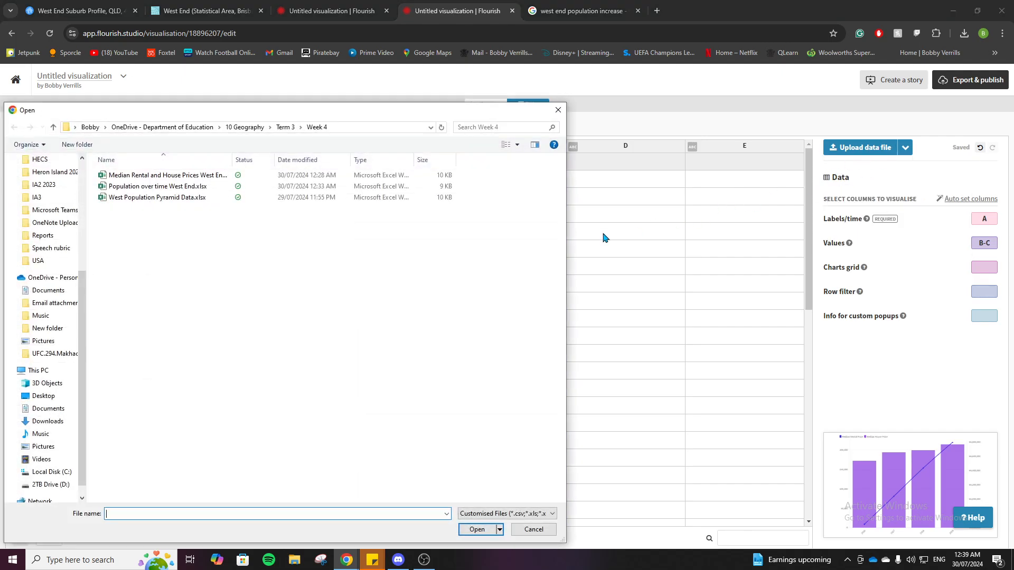
left_click(190, 181)
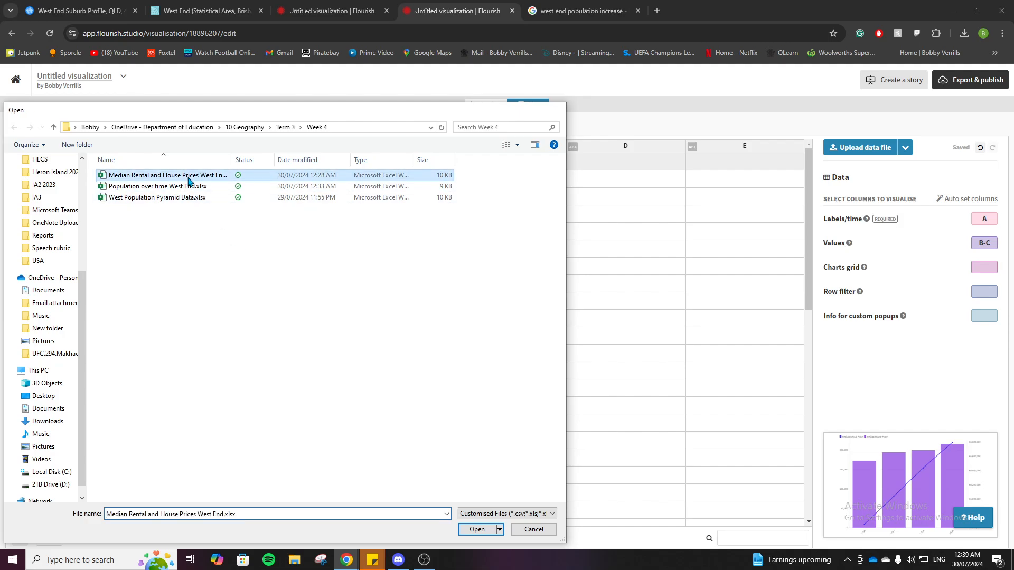
double_click(191, 181)
left_click(441, 354)
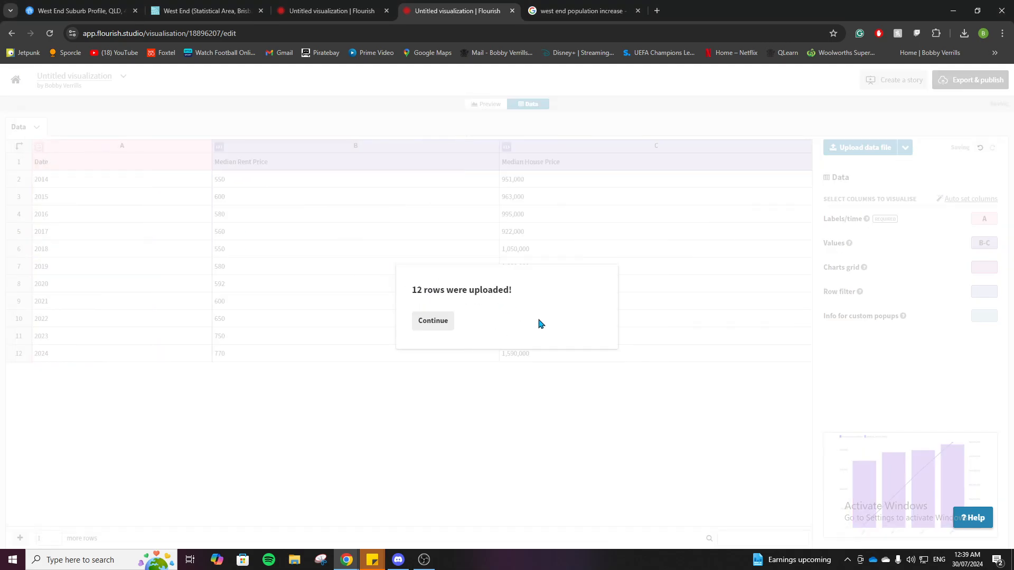
left_click(426, 322)
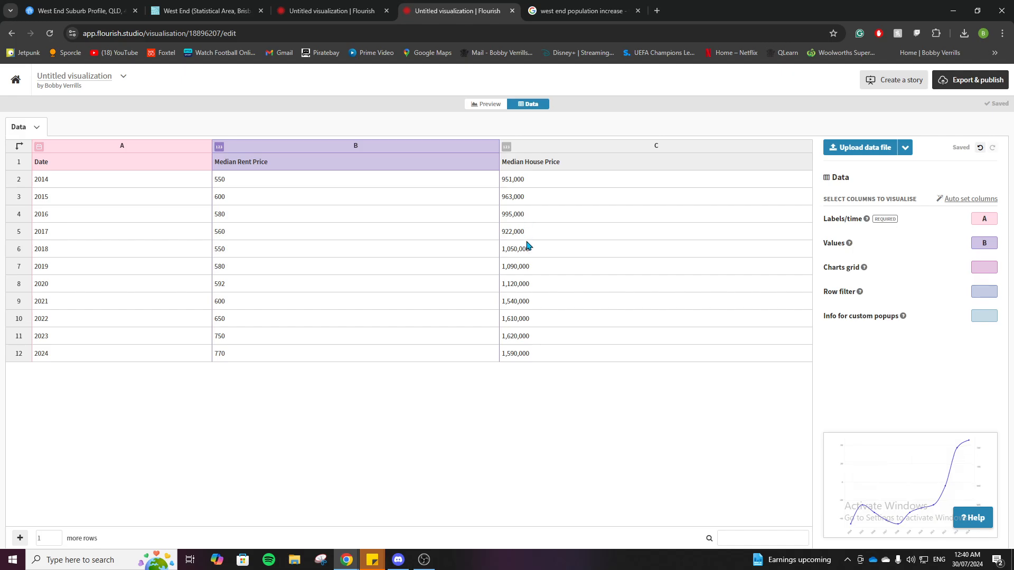
Preview the chart built from the uploaded rent and house price data
left_click(554, 269)
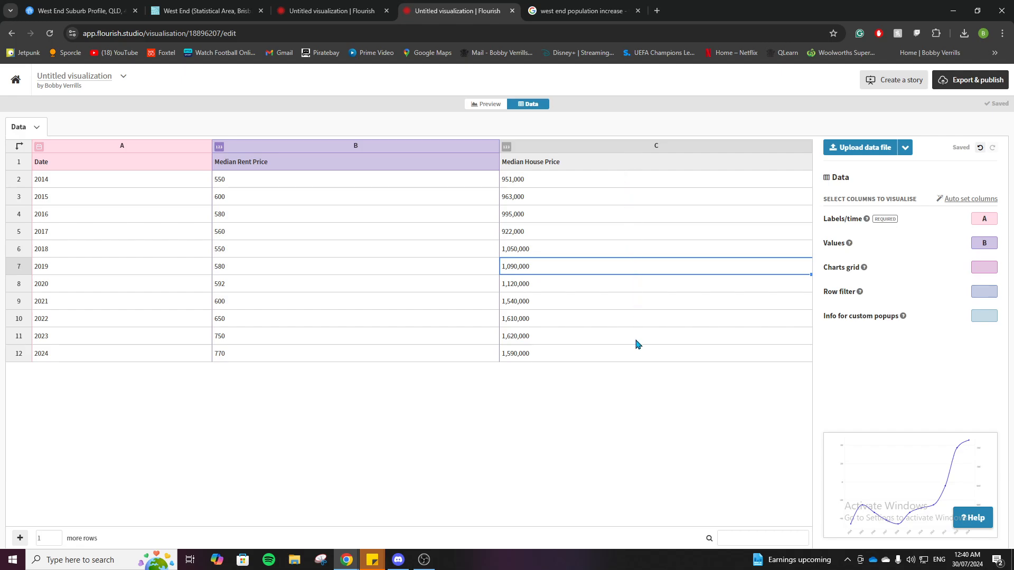
left_click(491, 105)
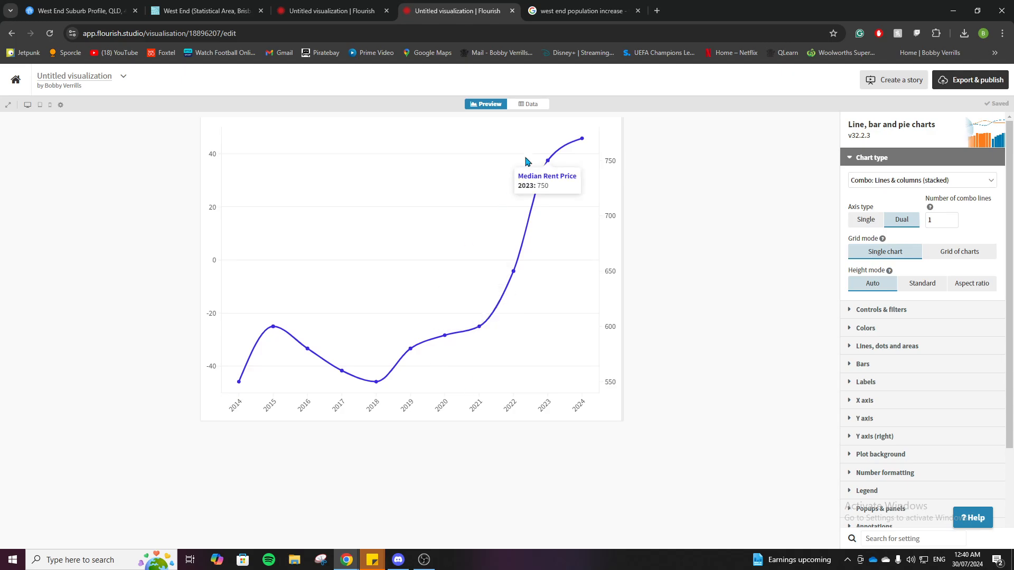
Set the Values columns to B-C so Median House Price is plotted too, and preview the chart
left_click(528, 104)
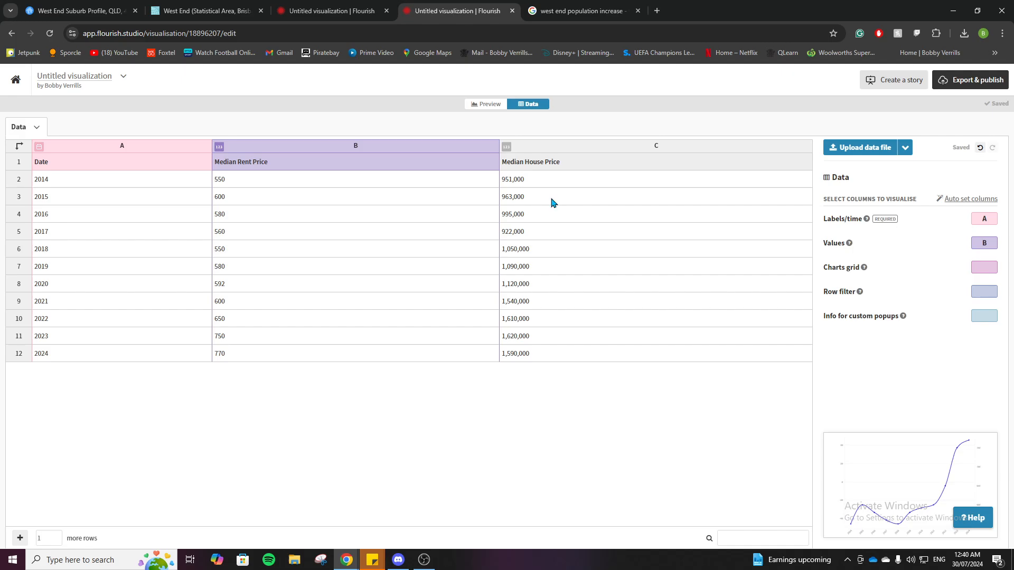
left_click(992, 244)
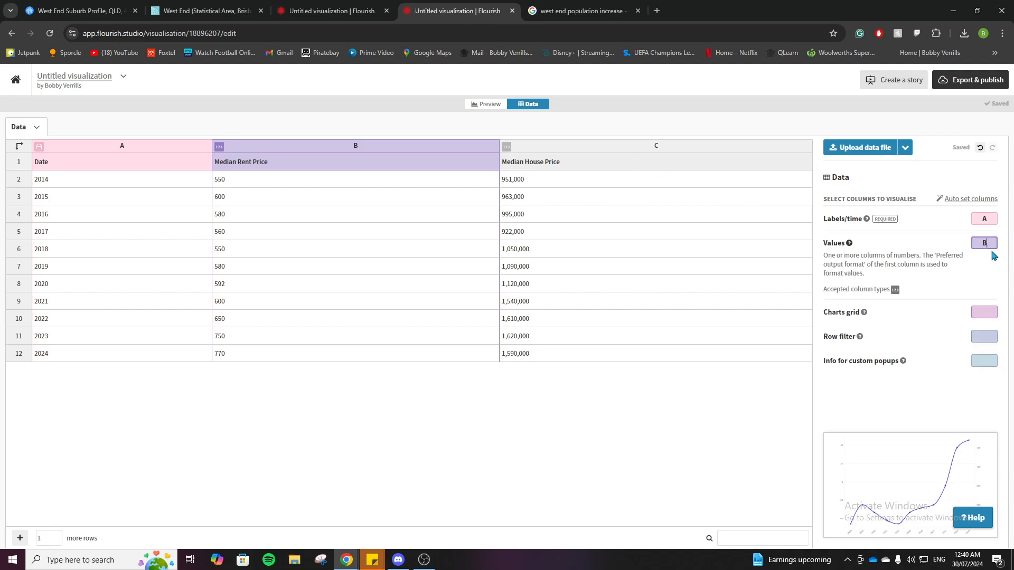
type(",C")
left_click(702, 320)
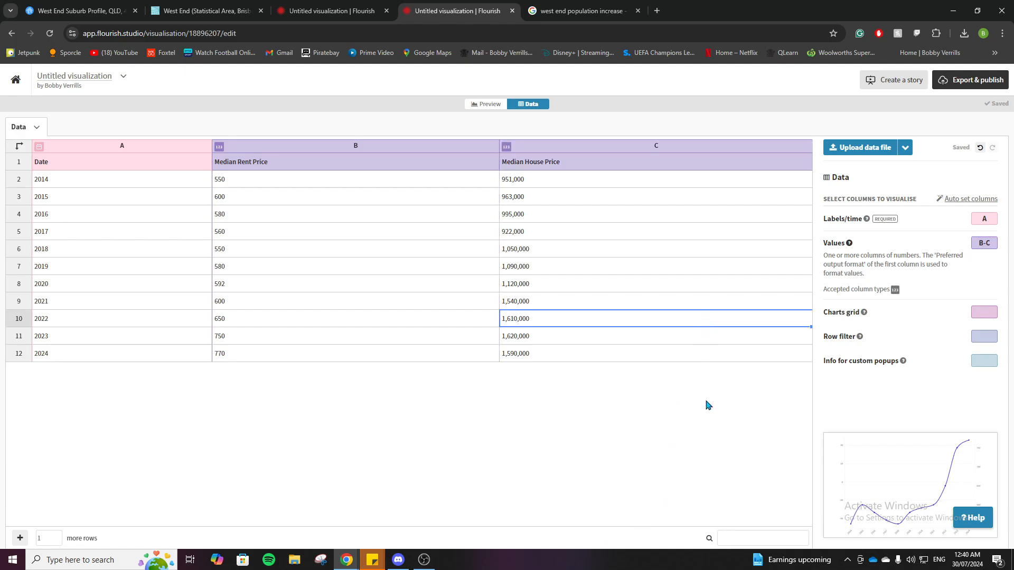
left_click(493, 106)
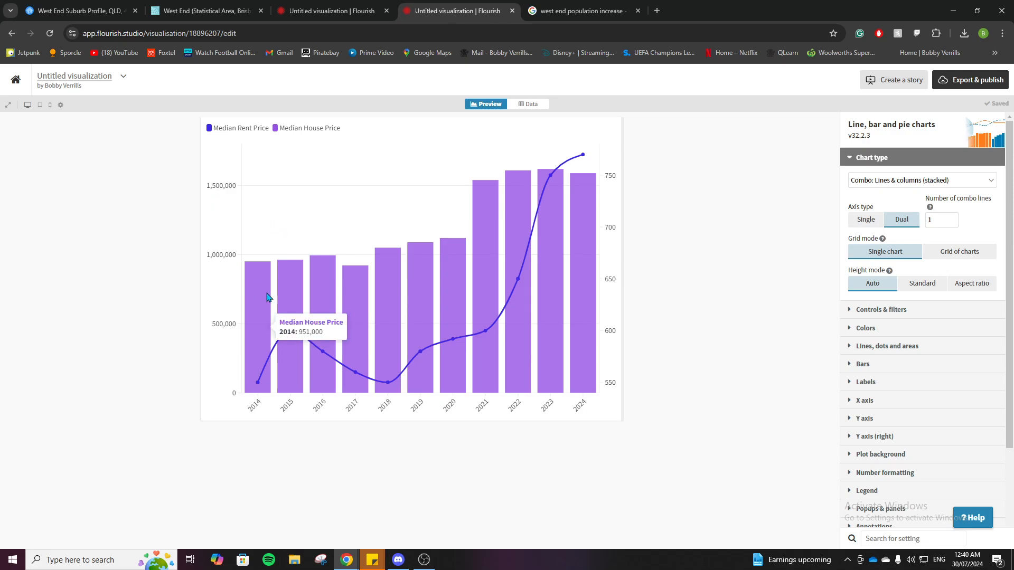
scroll(871, 427, "down", 1)
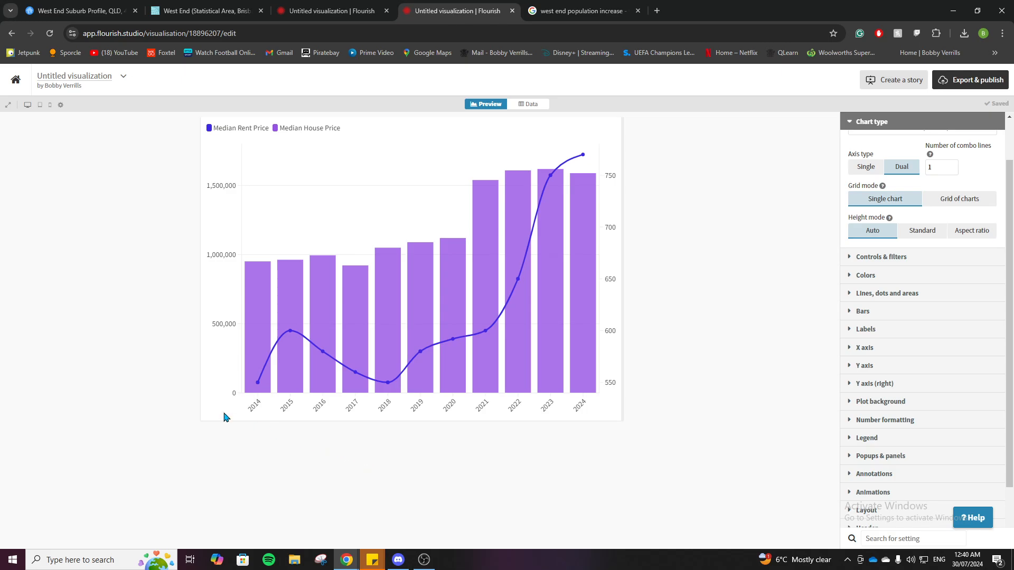
Check the 10-year median value graph on the onthehouse West End suburb profile and return to the Flourish chart
left_click(88, 9)
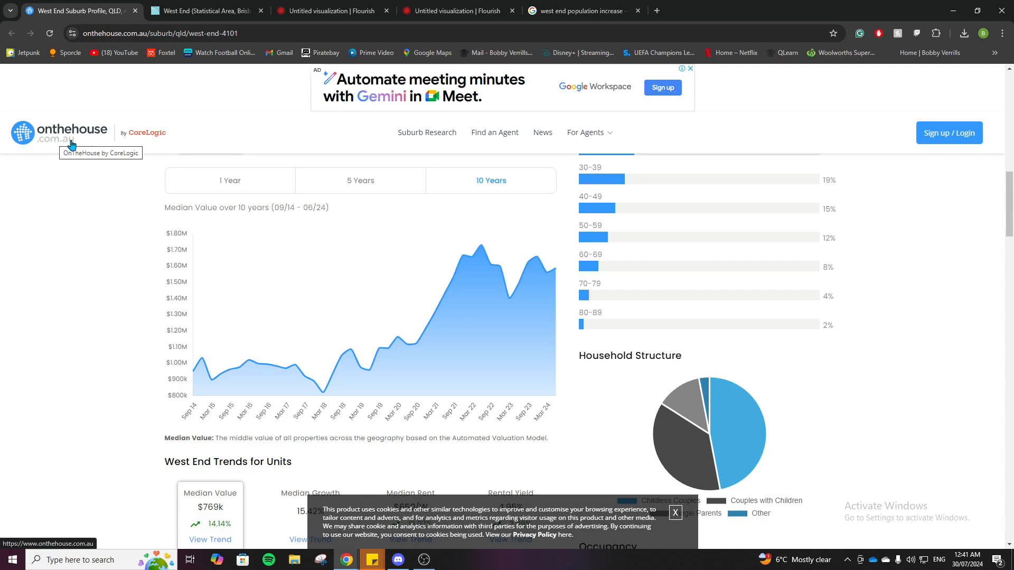
left_click(431, 6)
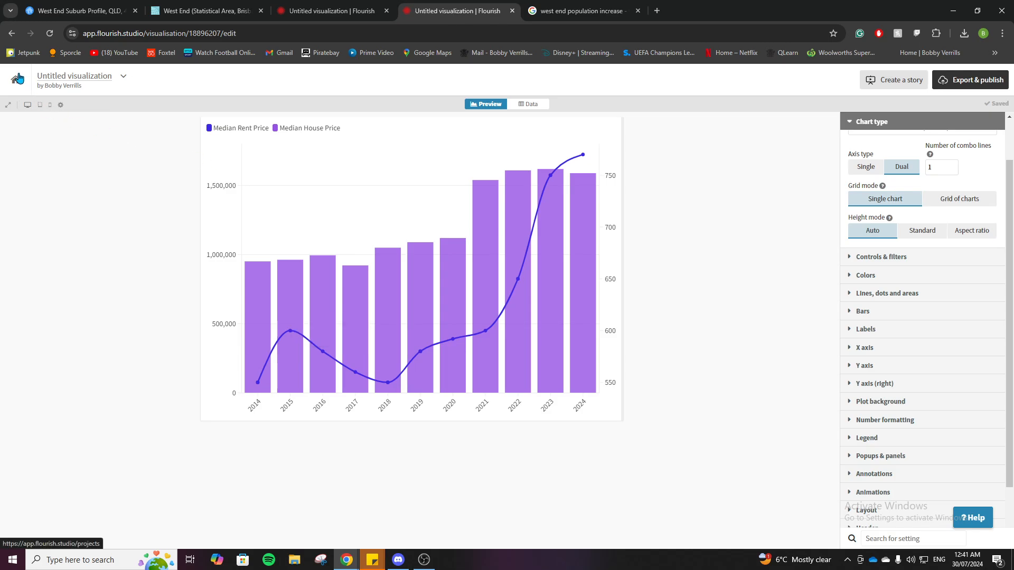
Create another new visualization from the Line chart template
left_click(18, 79)
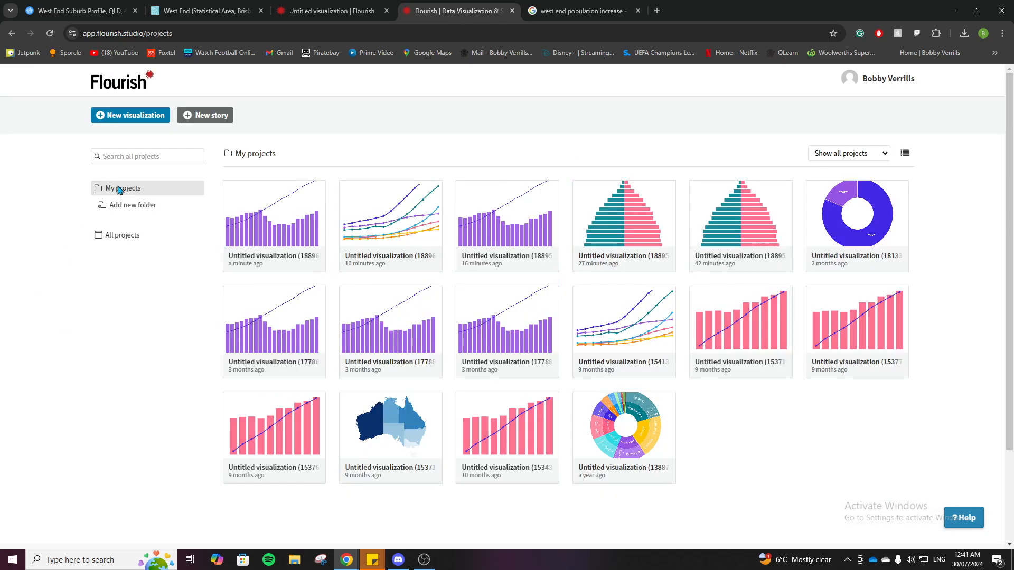
left_click(138, 115)
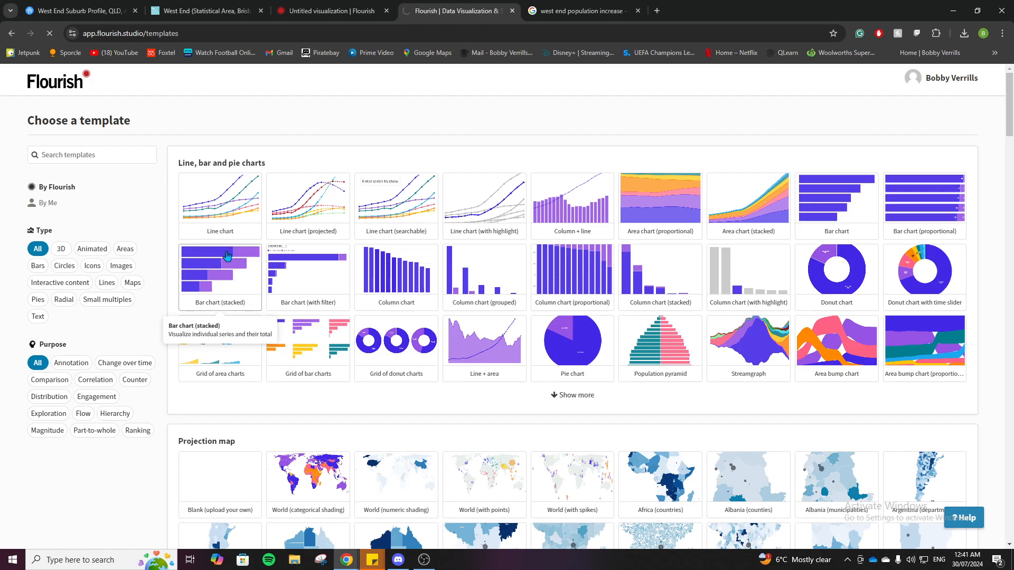
left_click(227, 258)
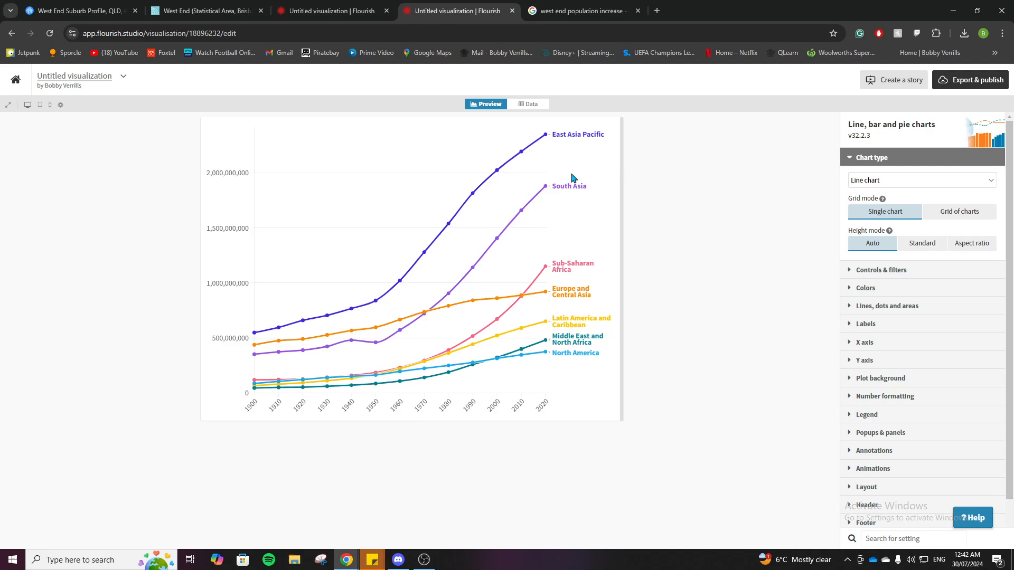
Remove the sample columns C to H from the data sheet and clear the sample years and East Asia Pacific values
left_click(530, 104)
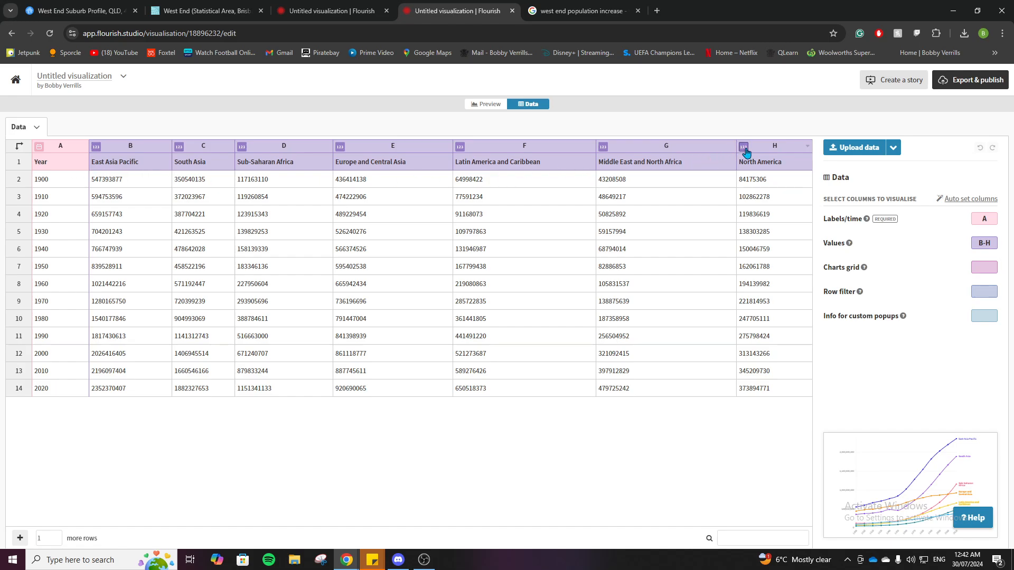
left_click_drag(767, 182, 228, 390)
right_click(288, 297)
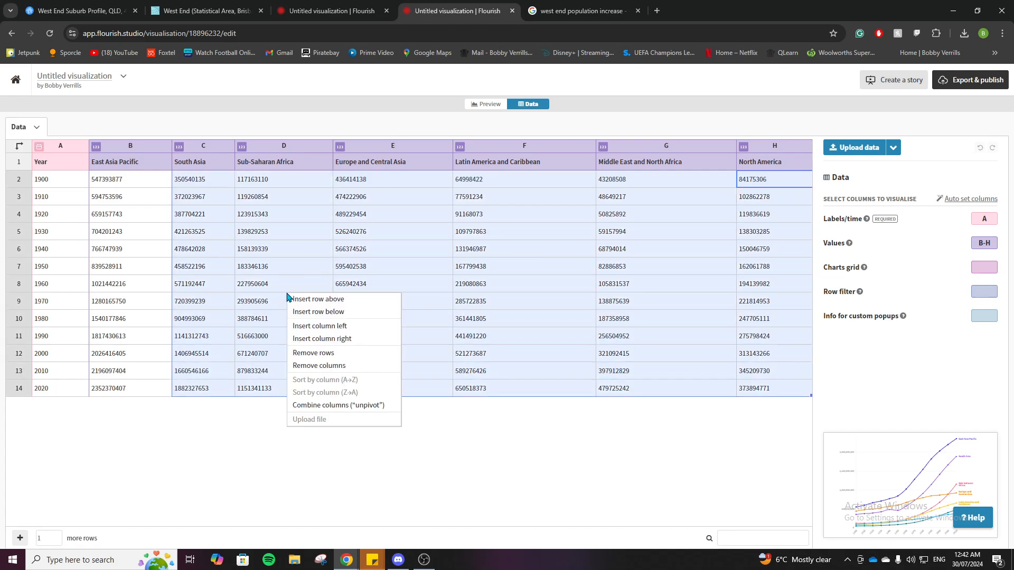
left_click(345, 365)
left_click_drag(410, 181, 410, 390)
key("Delete")
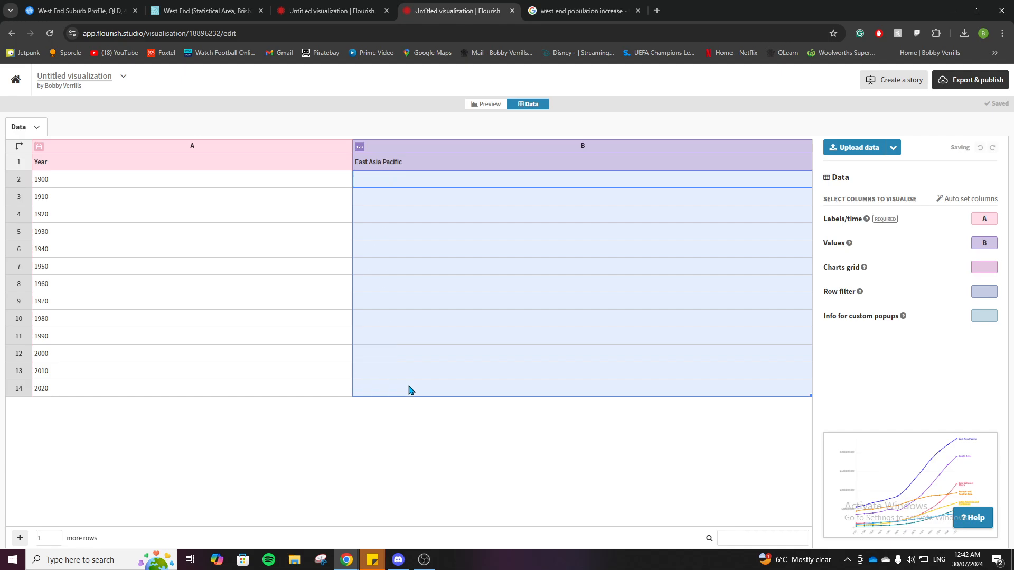
left_click_drag(126, 183, 196, 387)
key("Delete")
Rename the East Asia Pacific column header to Population
left_click(419, 165)
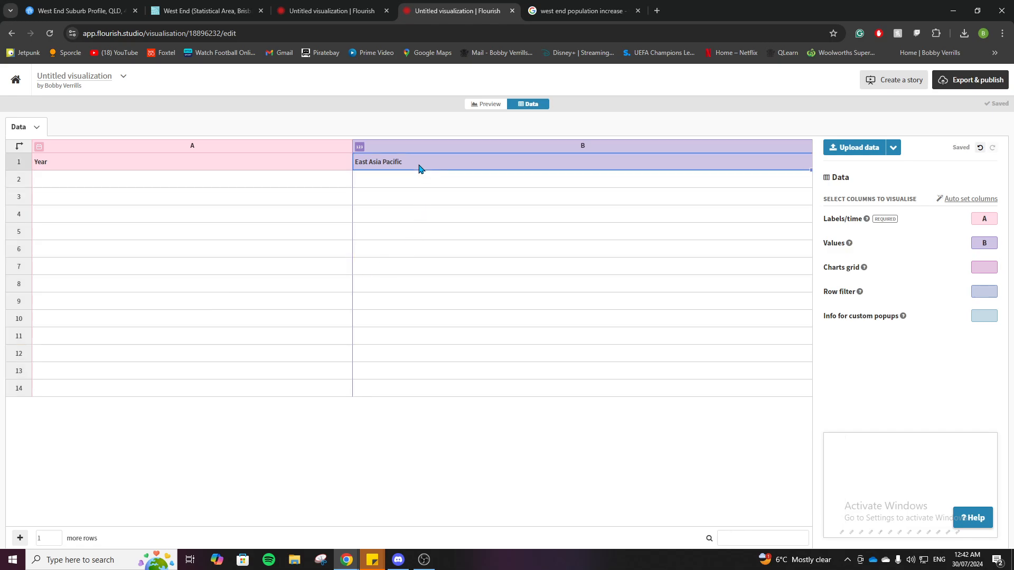
double_click(419, 166)
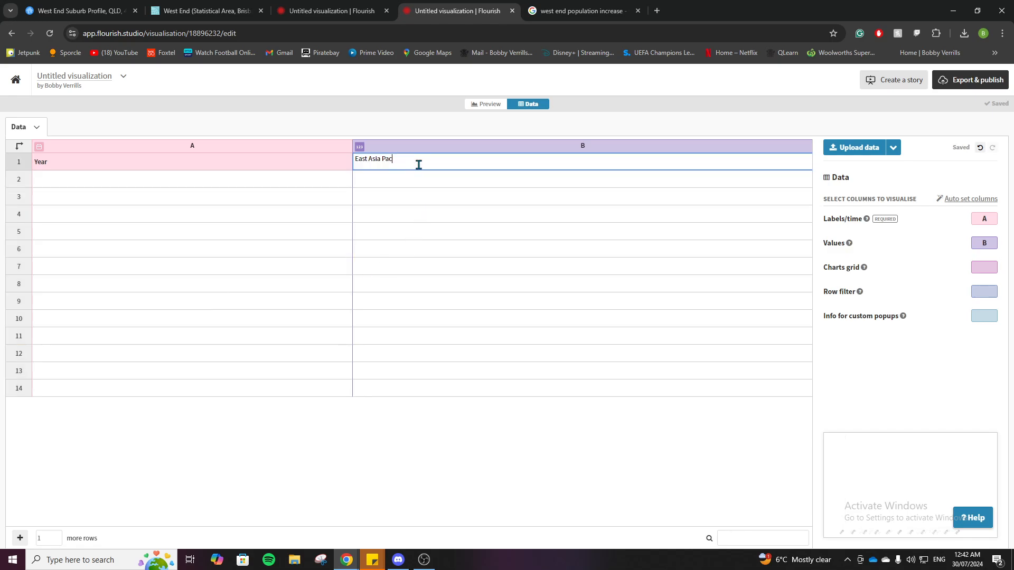
key("BackSpace")
type("Population")
left_click(407, 244)
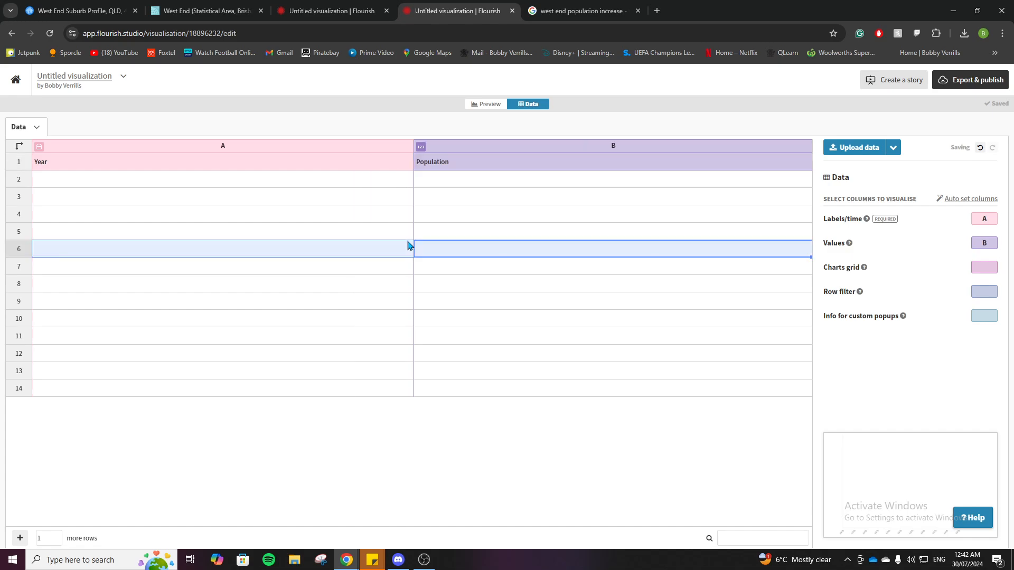
Import Population over time West End.xlsx into the data sheet and preview the line chart
left_click(845, 149)
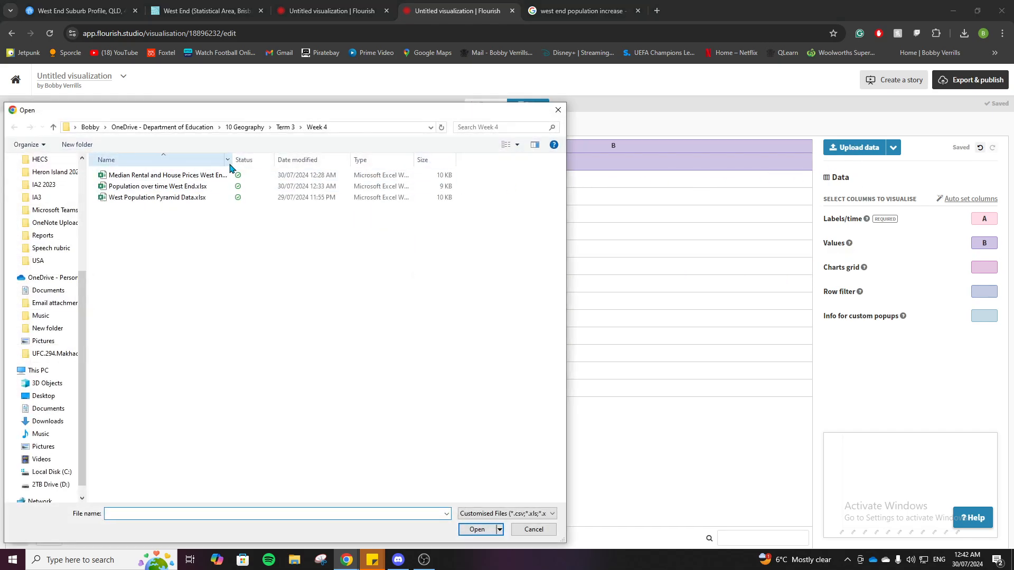
double_click(190, 187)
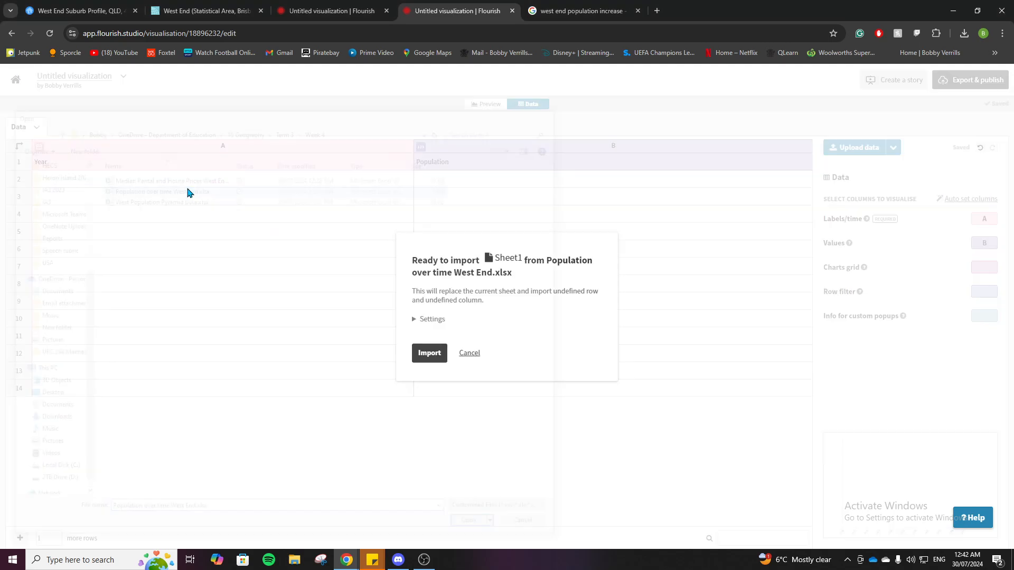
left_click(433, 355)
left_click(434, 324)
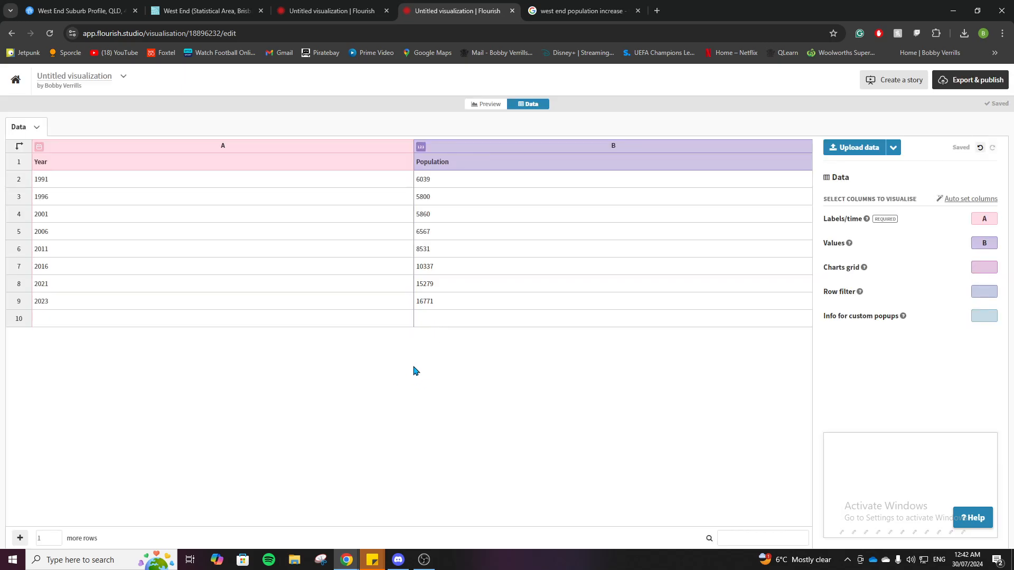
left_click(485, 105)
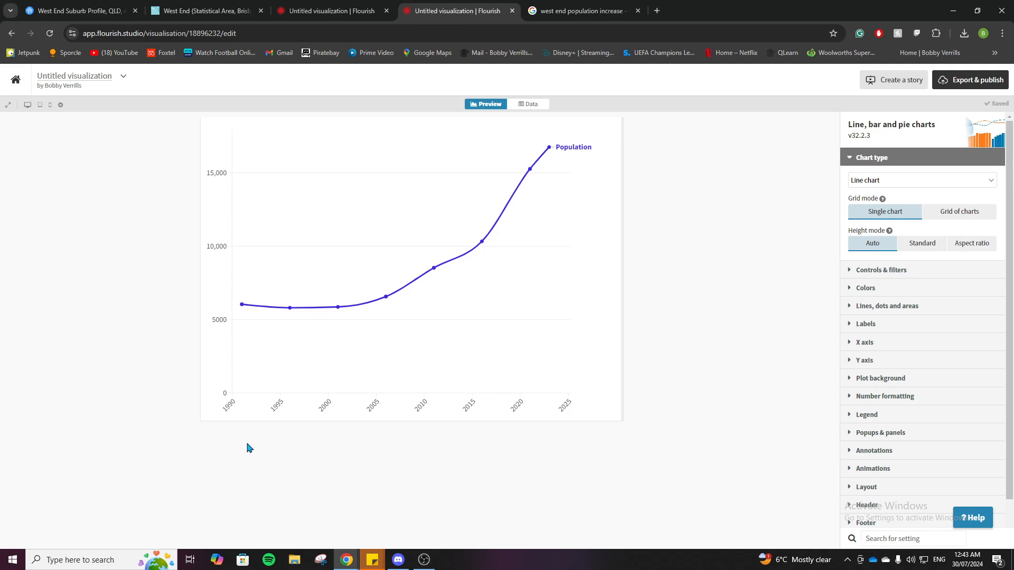
Compare the population chart with the West End graph on the City Population page and return to the new Flourish chart
left_click(204, 12)
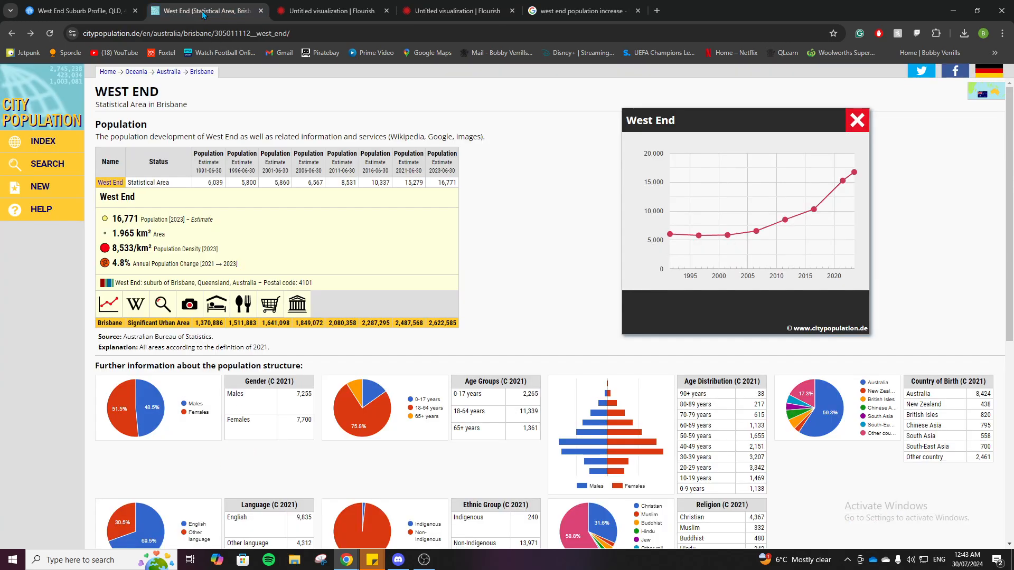
left_click(87, 5)
left_click(303, 7)
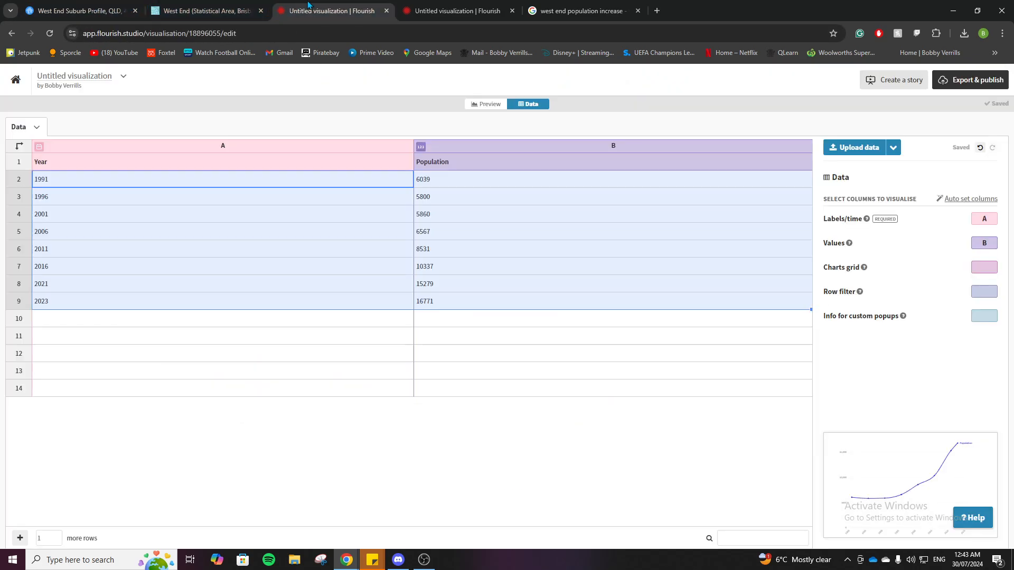
left_click(488, 5)
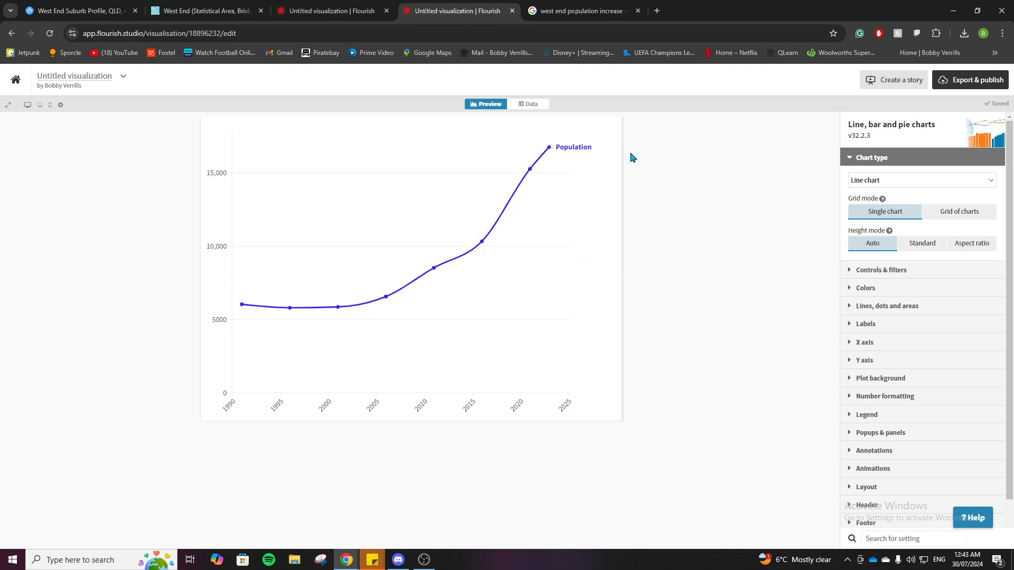